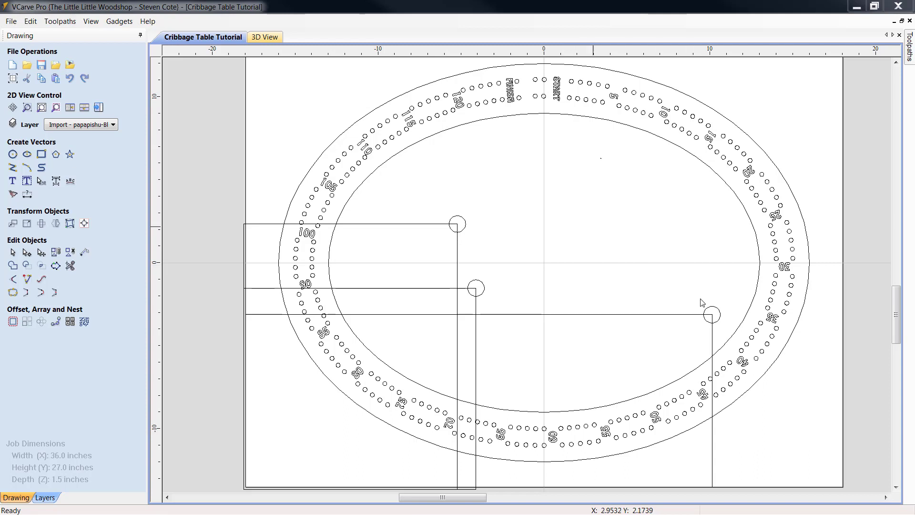
Step: Review the job setup for material size, thickness, Z zero, XY datum and units, leaving the settings as they are
{"action": "left_click", "coordinate": [18, 85]}
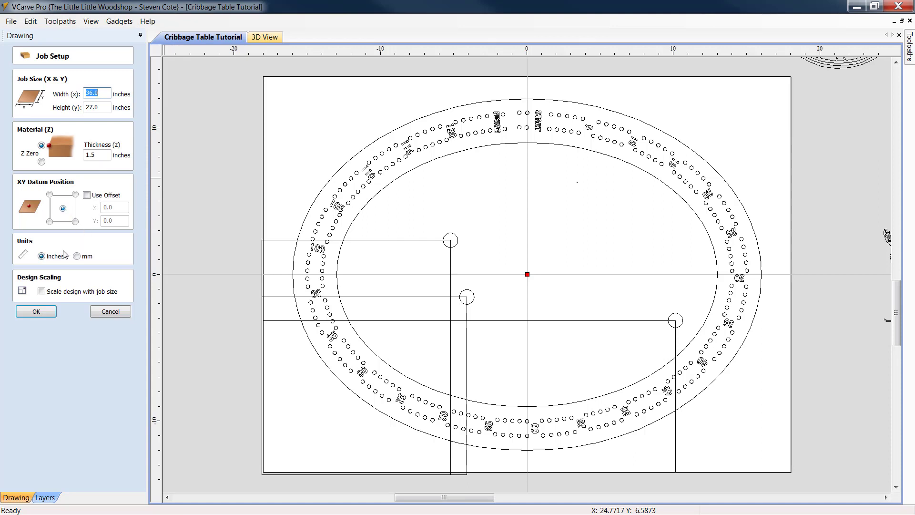
{"action": "left_click", "coordinate": [29, 312]}
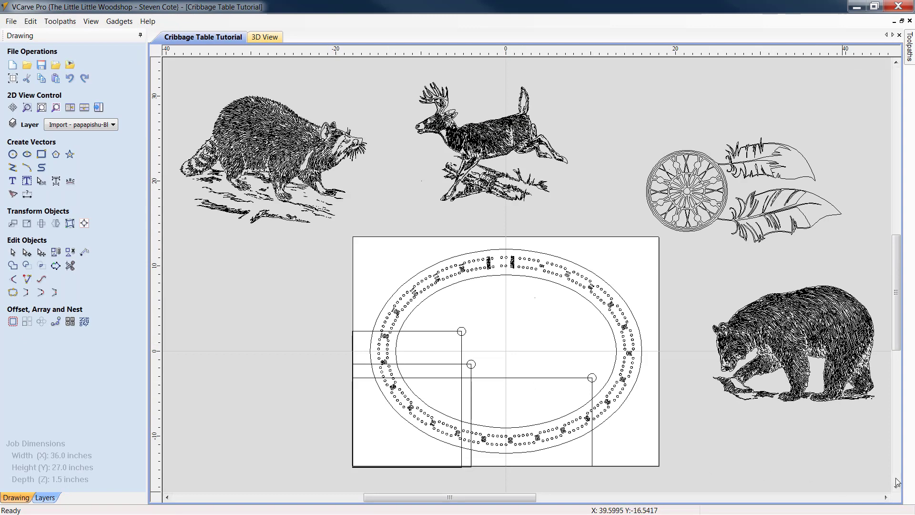
{"action": "left_click", "coordinate": [896, 488]}
{"action": "left_click", "coordinate": [896, 488]}
{"action": "left_click", "coordinate": [896, 488]}
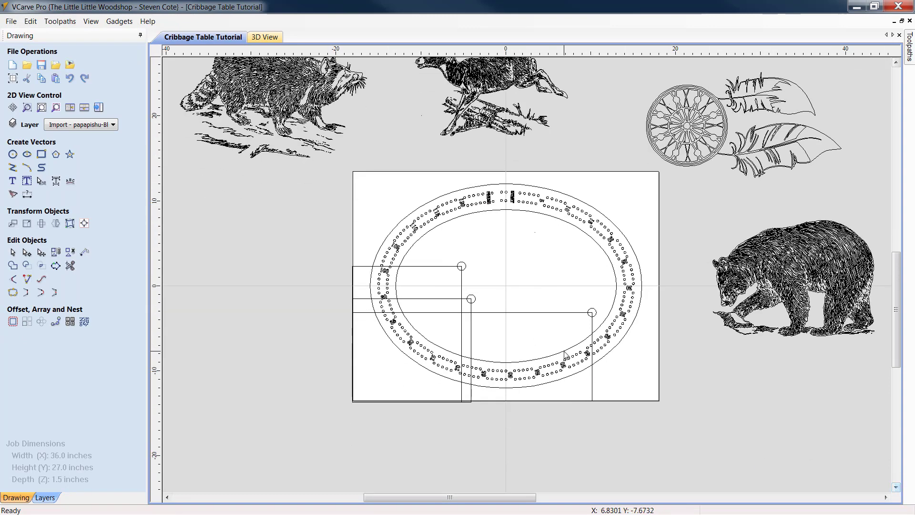
Step: Check the width and height of the upper guide rectangle and of the circle centred on its corner
{"action": "scroll", "coordinate": [414, 344], "scroll_direction": "up", "scroll_amount": 2}
{"action": "scroll", "coordinate": [413, 344], "scroll_direction": "up", "scroll_amount": 1}
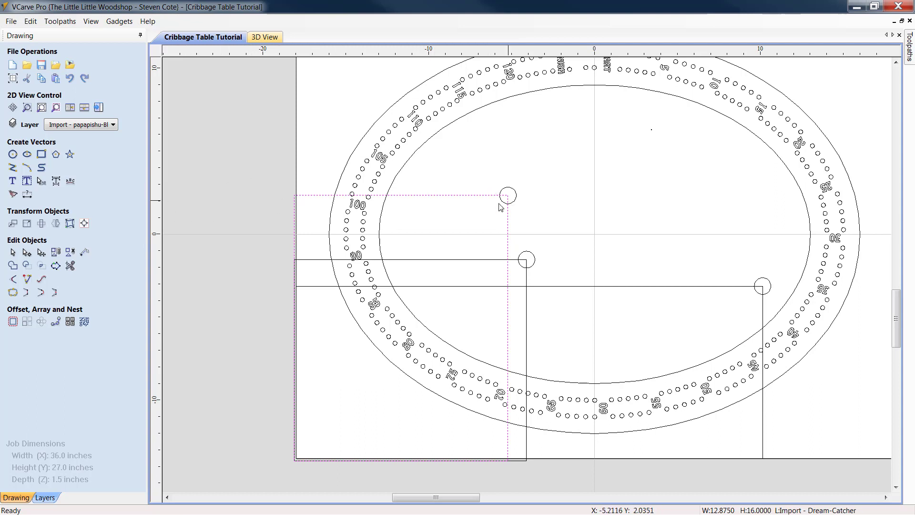
{"action": "left_click", "coordinate": [27, 223]}
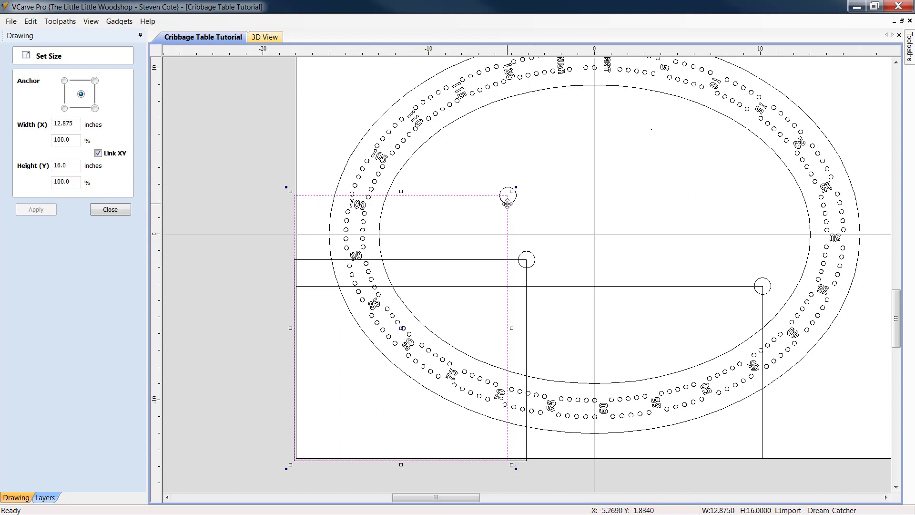
{"action": "left_click", "coordinate": [582, 204]}
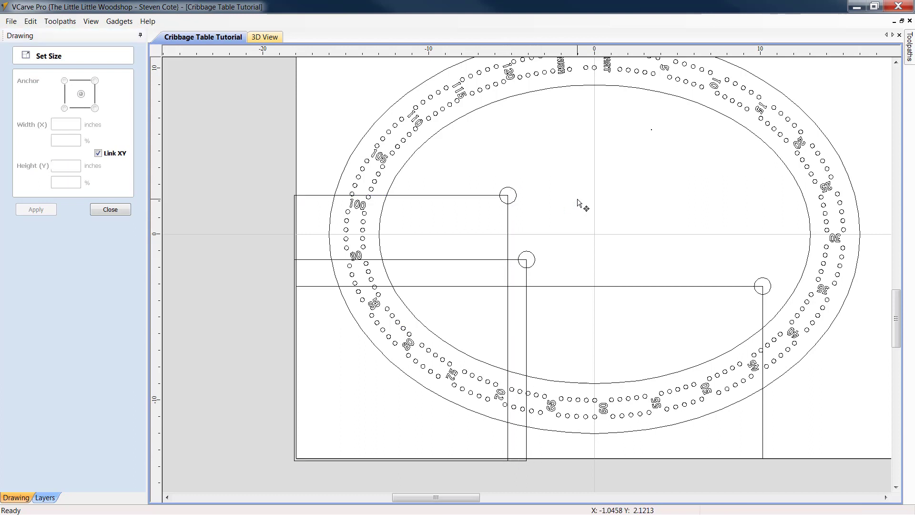
{"action": "left_click", "coordinate": [514, 200]}
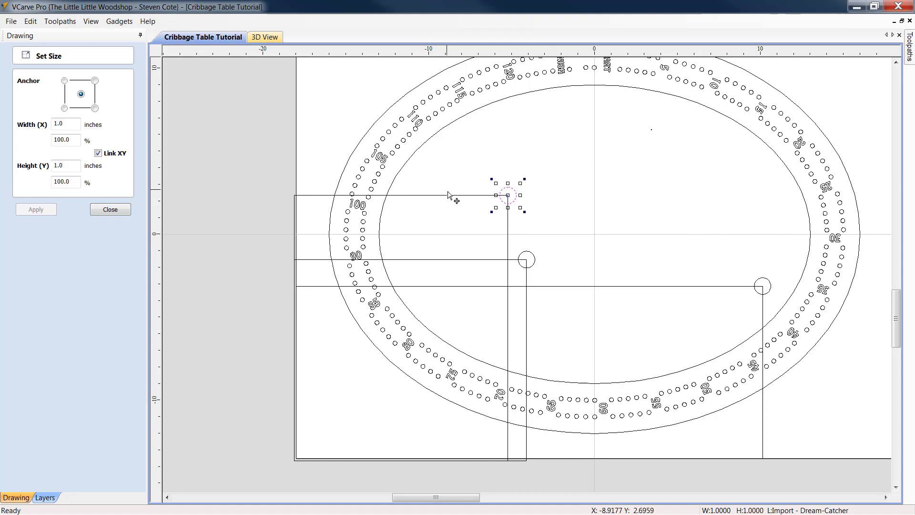
{"action": "scroll", "coordinate": [496, 188], "scroll_direction": "up", "scroll_amount": 2}
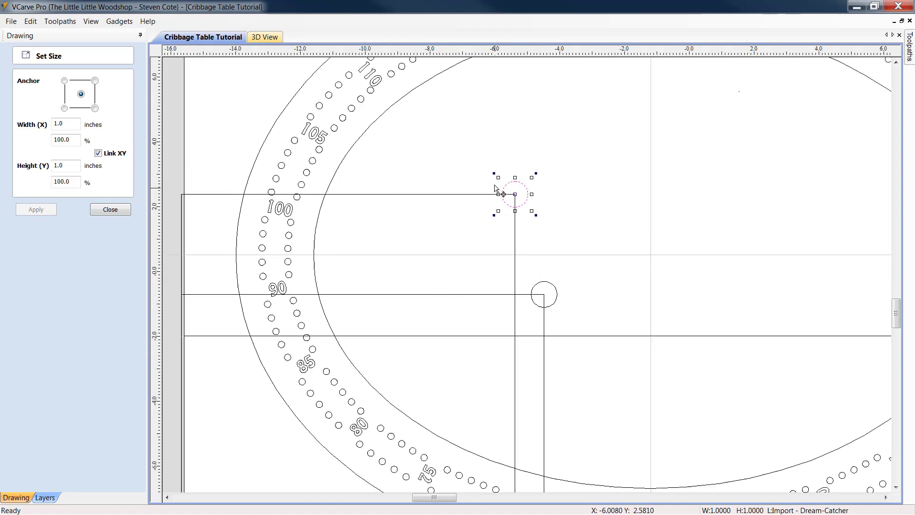
{"action": "scroll", "coordinate": [496, 188], "scroll_direction": "up", "scroll_amount": 4}
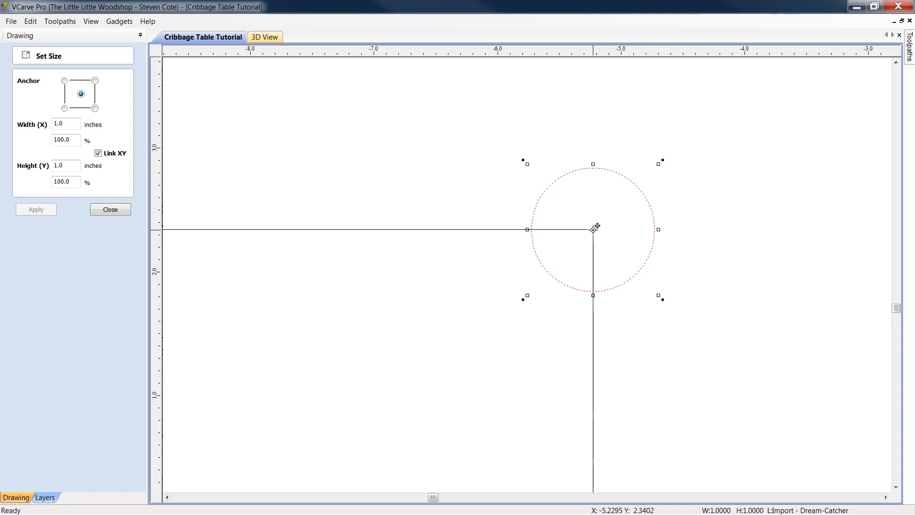
{"action": "left_click", "coordinate": [763, 270]}
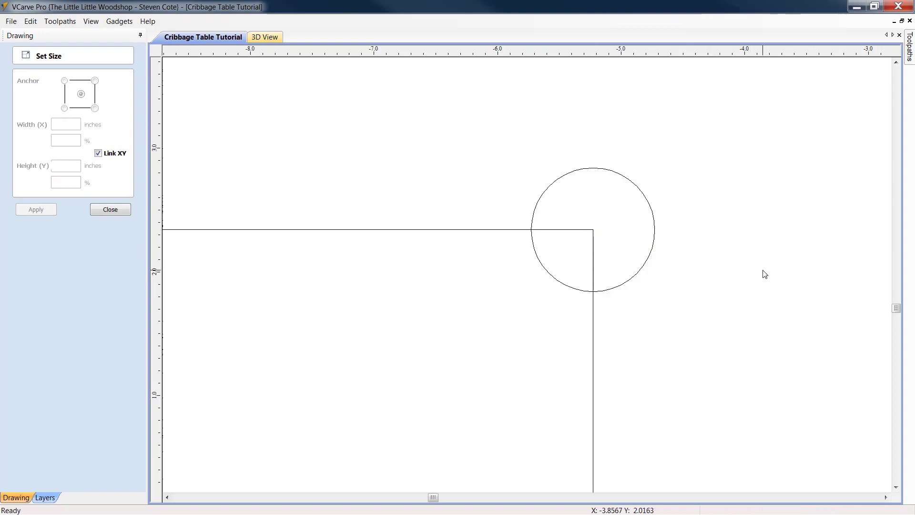
{"action": "left_click", "coordinate": [110, 210]}
Step: Delete the three guide rectangles that locate the small circles inside the oval
{"action": "scroll", "coordinate": [559, 305], "scroll_direction": "down", "scroll_amount": 4}
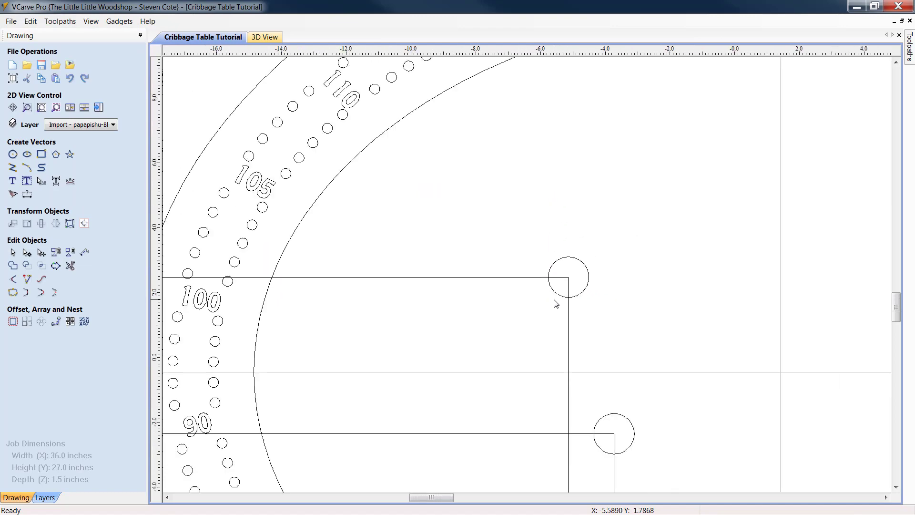
{"action": "scroll", "coordinate": [557, 304], "scroll_direction": "down", "scroll_amount": 5}
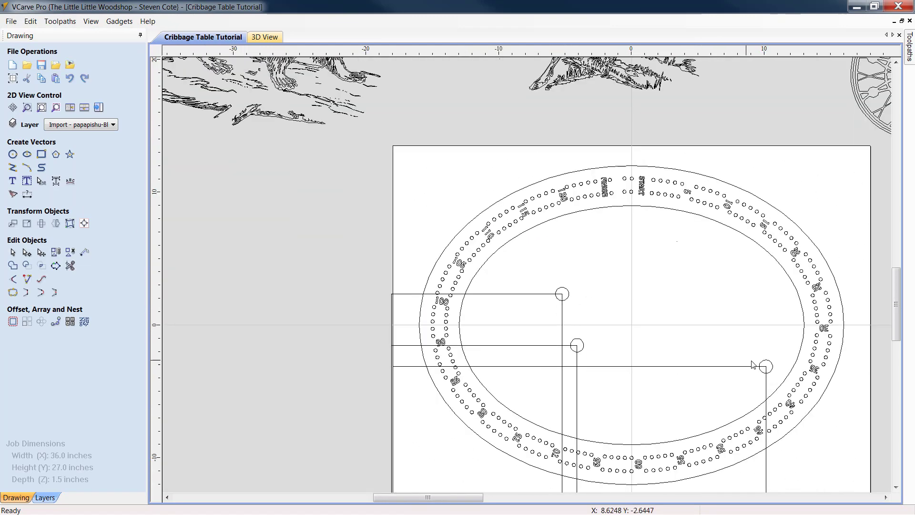
{"action": "left_click_drag", "start_coordinate": [536, 385], "coordinate": [510, 286]}
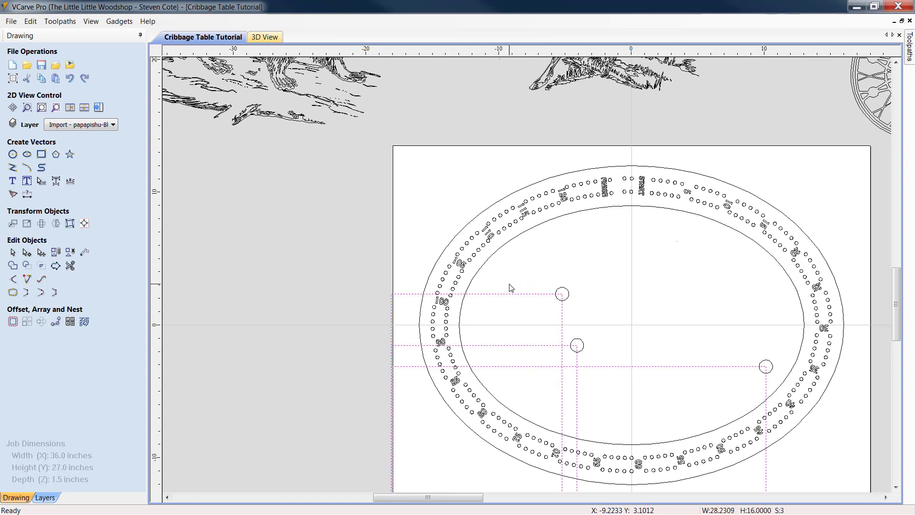
{"action": "key", "text": "Delete"}
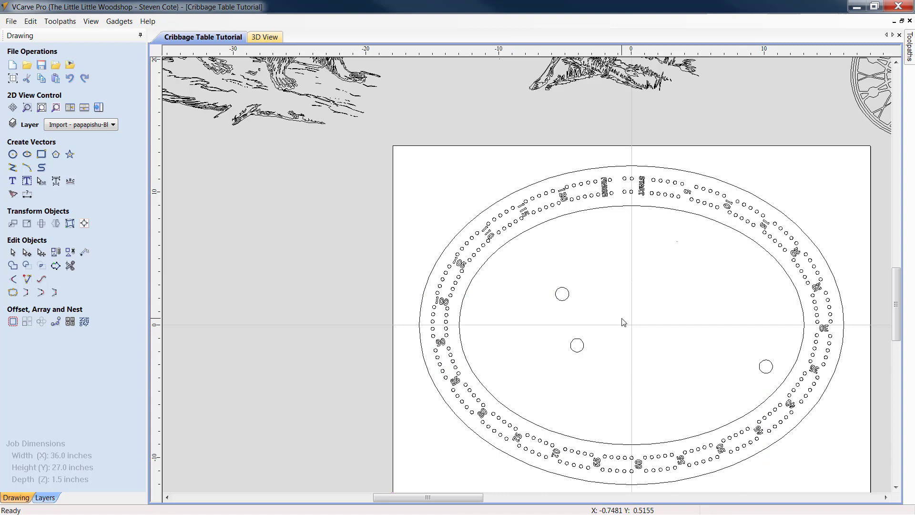
{"action": "left_click", "coordinate": [885, 497]}
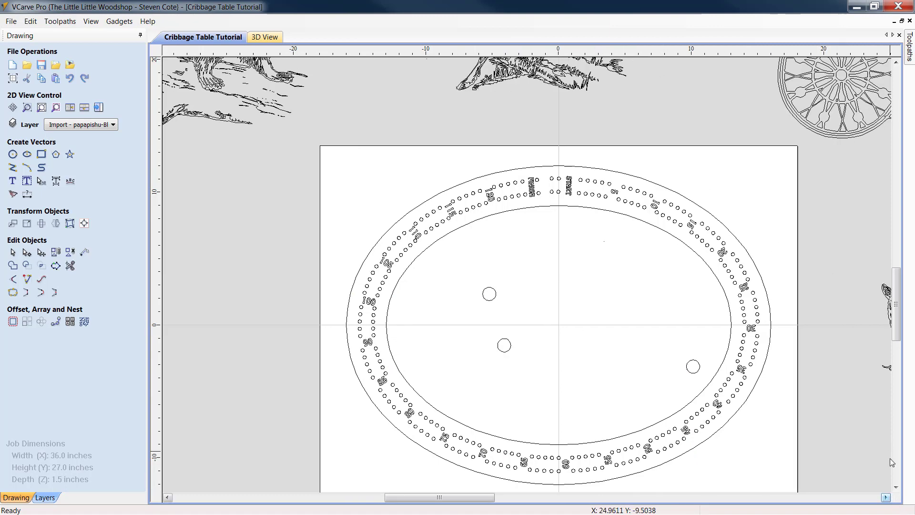
{"action": "left_click", "coordinate": [885, 497]}
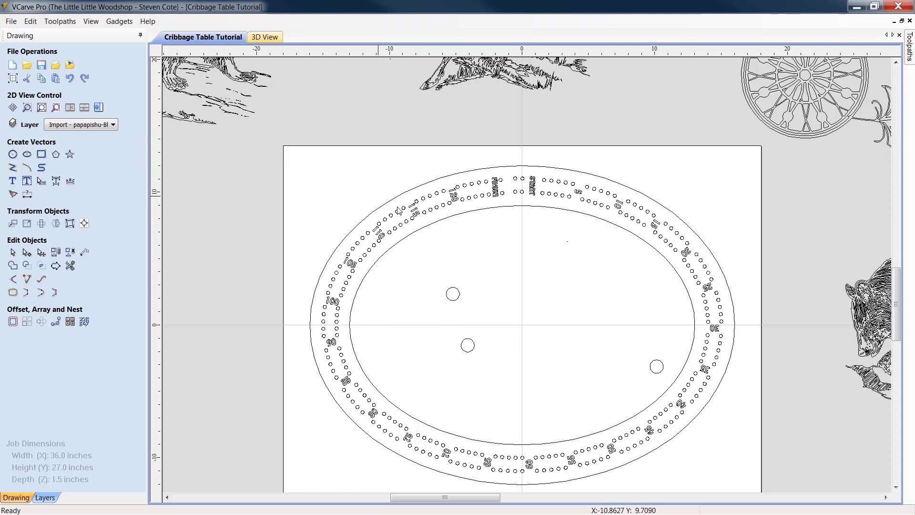
{"action": "scroll", "coordinate": [472, 281], "scroll_direction": "down", "scroll_amount": 1}
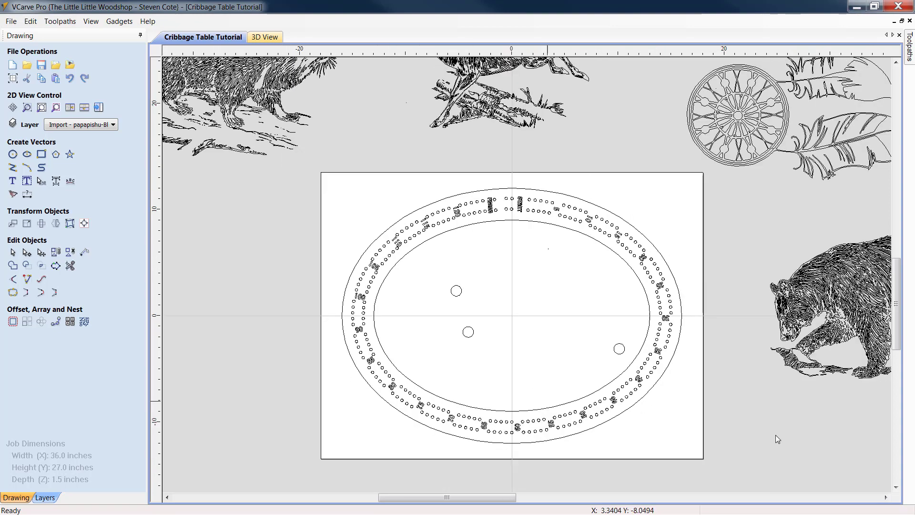
{"action": "left_click", "coordinate": [895, 487]}
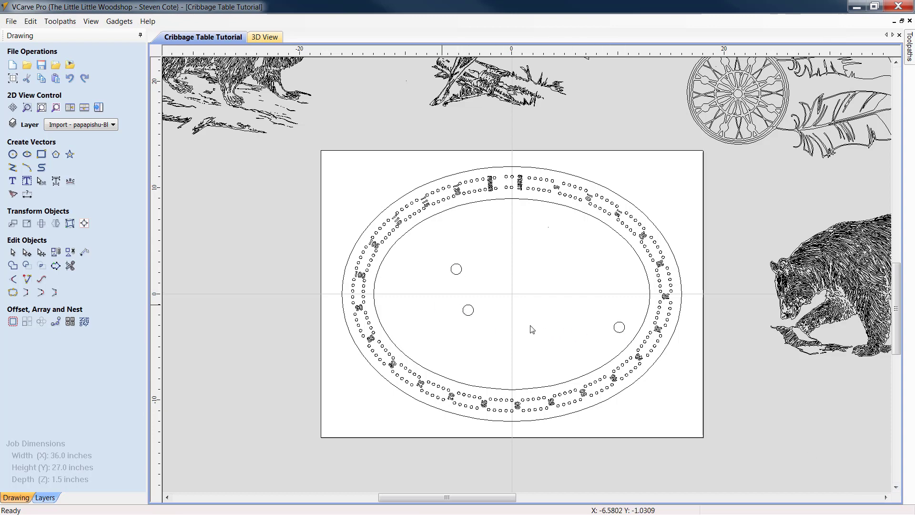
{"action": "scroll", "coordinate": [591, 391], "scroll_direction": "down", "scroll_amount": 3}
{"action": "scroll", "coordinate": [591, 392], "scroll_direction": "down", "scroll_amount": 1}
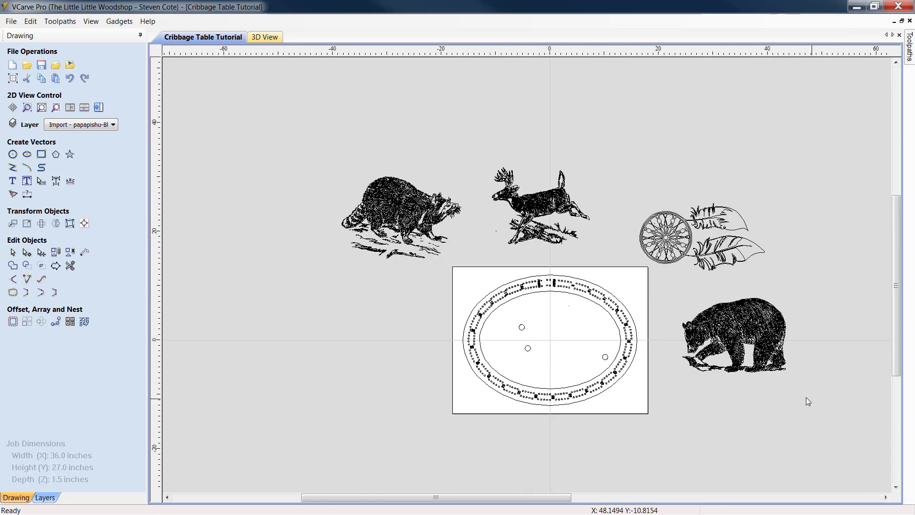
{"action": "left_click_drag", "start_coordinate": [700, 357], "coordinate": [666, 287]}
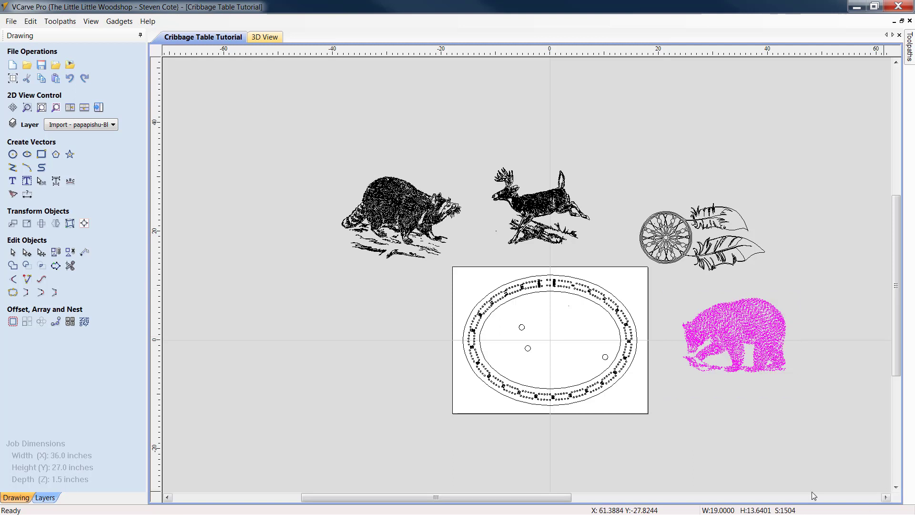
{"action": "left_click", "coordinate": [722, 335]}
{"action": "left_click", "coordinate": [296, 327]}
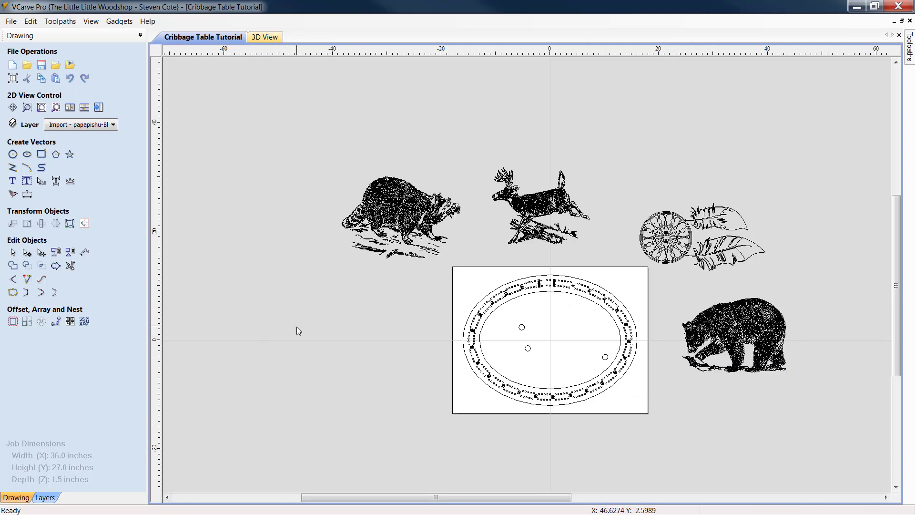
Step: Center the whole bear artwork on the material both horizontally and vertically
{"action": "left_click", "coordinate": [12, 253]}
{"action": "left_click_drag", "start_coordinate": [818, 390], "coordinate": [668, 290]}
{"action": "left_click", "coordinate": [720, 325]}
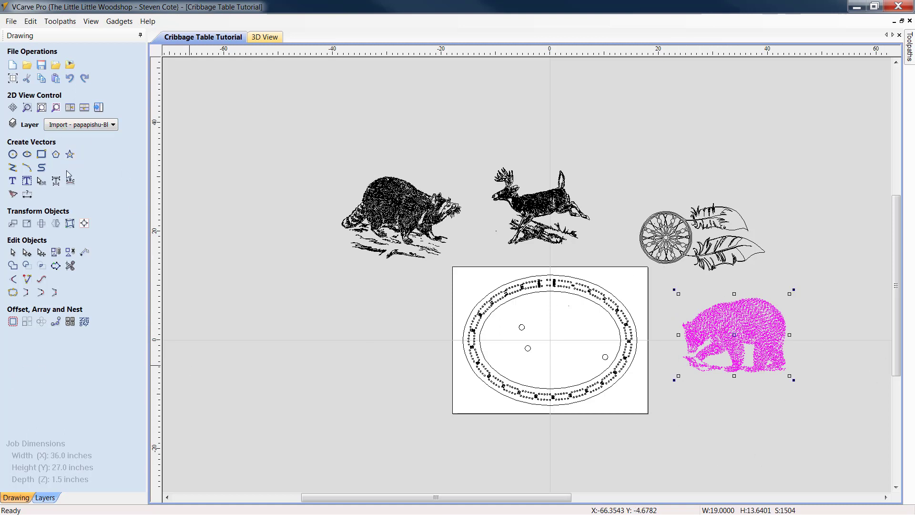
{"action": "left_click", "coordinate": [85, 224]}
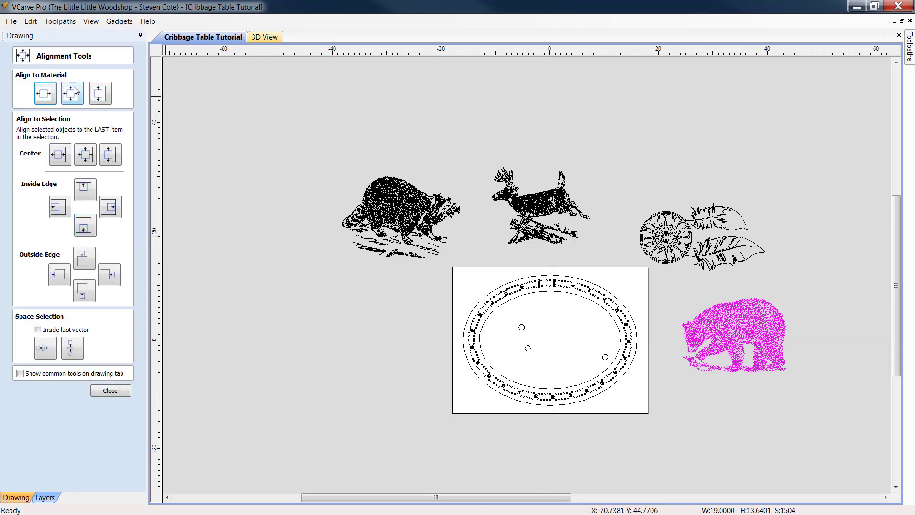
{"action": "left_click", "coordinate": [71, 94]}
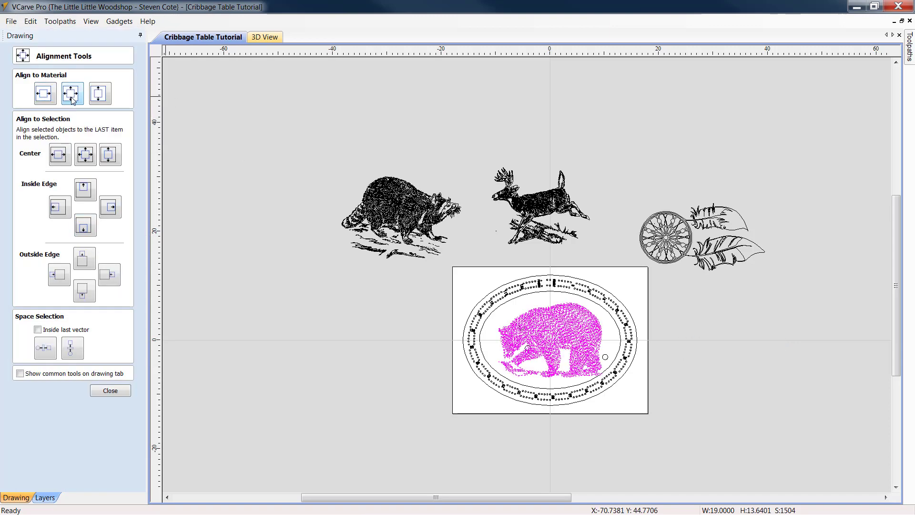
{"action": "left_click", "coordinate": [109, 391]}
{"action": "scroll", "coordinate": [548, 439], "scroll_direction": "up", "scroll_amount": 2}
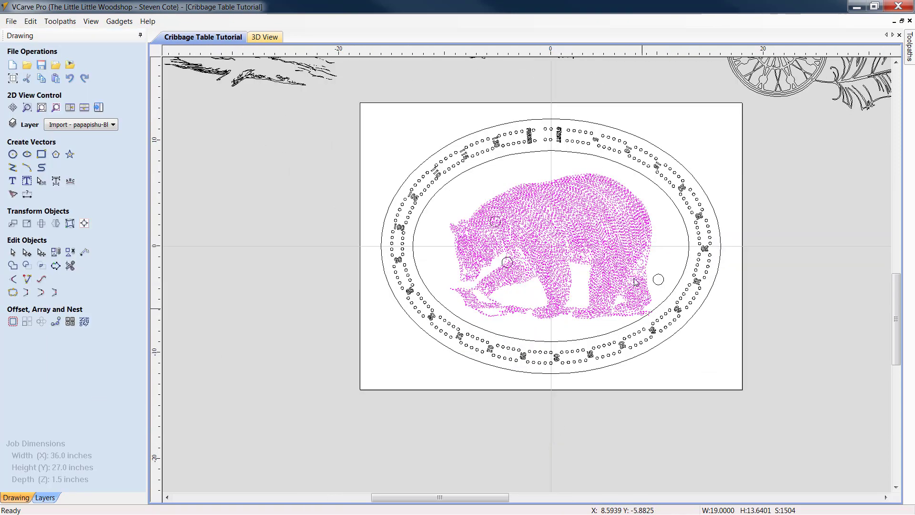
{"action": "scroll", "coordinate": [636, 282], "scroll_direction": "up", "scroll_amount": 3}
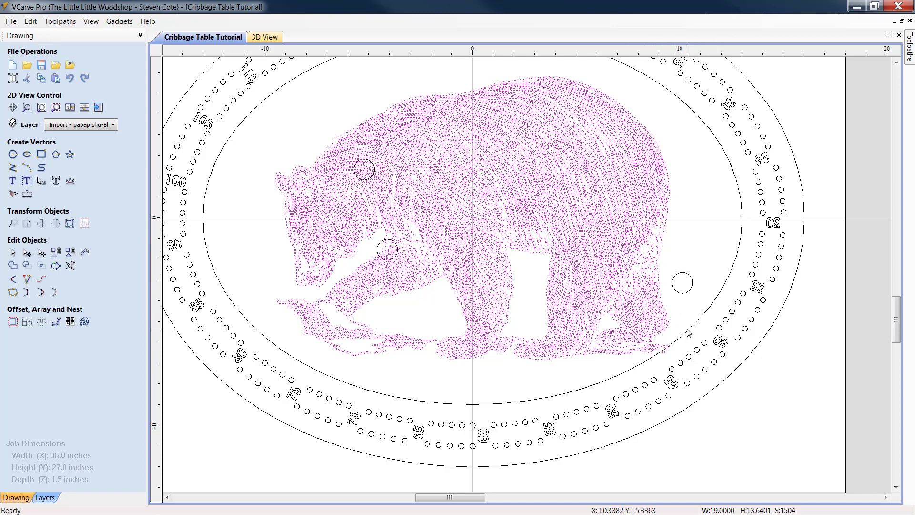
Step: Undo the centering of the bear artwork on the material
{"action": "scroll", "coordinate": [688, 332], "scroll_direction": "down", "scroll_amount": 1}
{"action": "scroll", "coordinate": [689, 332], "scroll_direction": "down", "scroll_amount": 3}
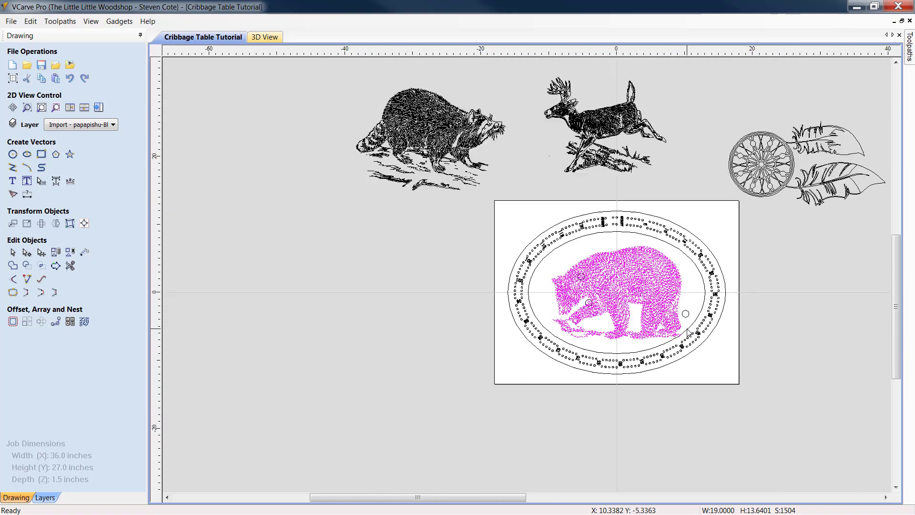
{"action": "left_click", "coordinate": [779, 286]}
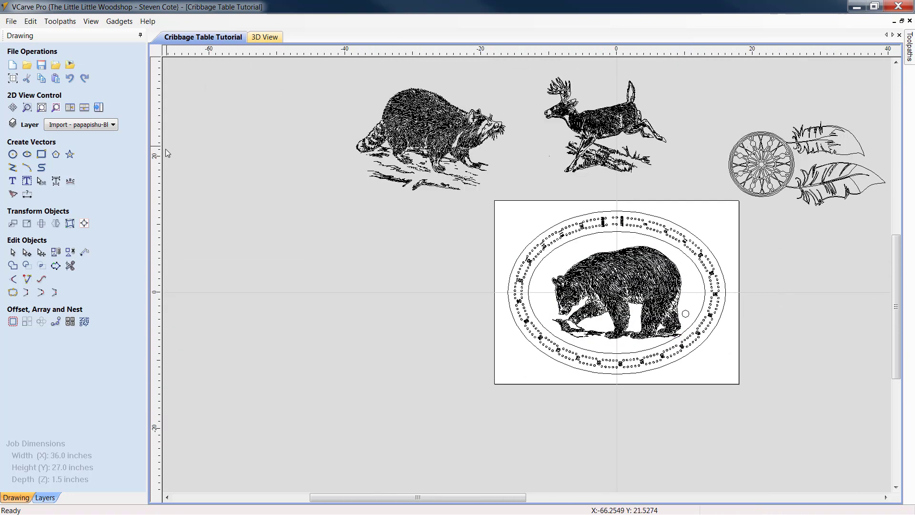
{"action": "left_click", "coordinate": [70, 78]}
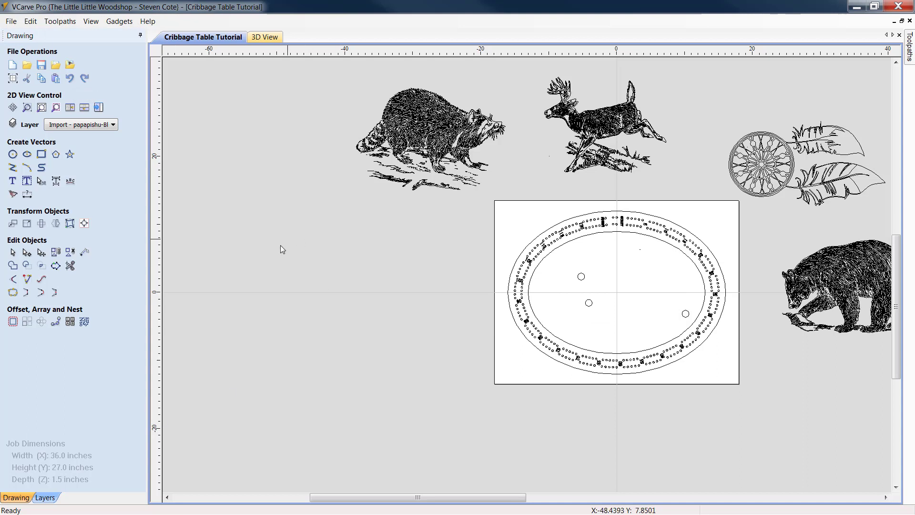
Step: Center the whole raccoon artwork on the material, both horizontally and vertically, and inspect it around the small circles
{"action": "left_click", "coordinate": [13, 252]}
{"action": "left_click_drag", "start_coordinate": [513, 193], "coordinate": [333, 69]}
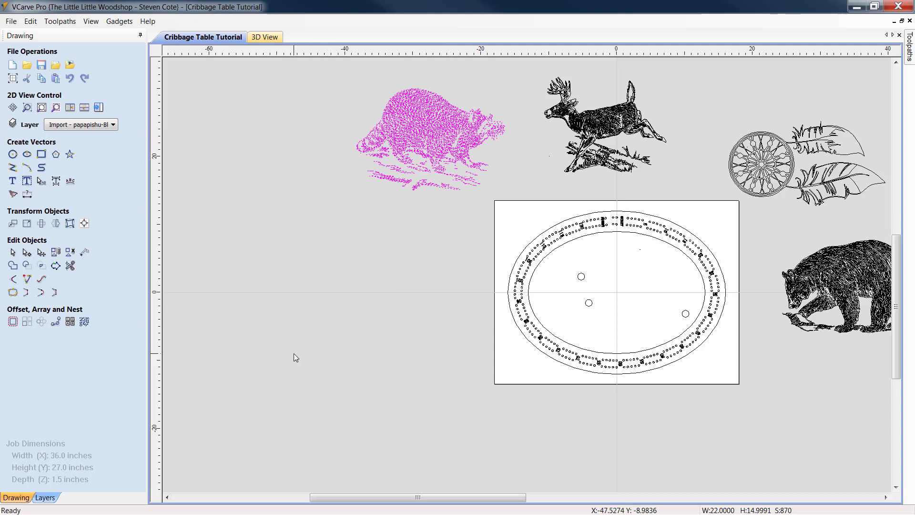
{"action": "left_click", "coordinate": [85, 224]}
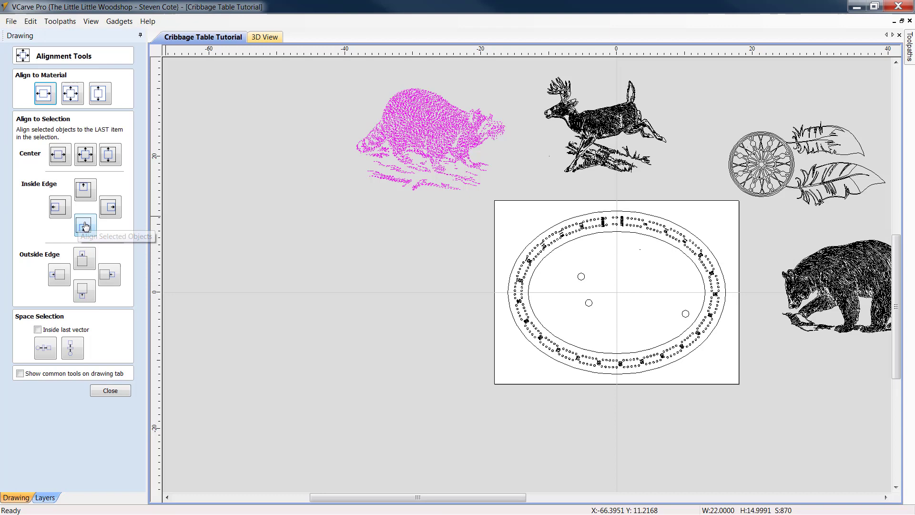
{"action": "left_click", "coordinate": [72, 94]}
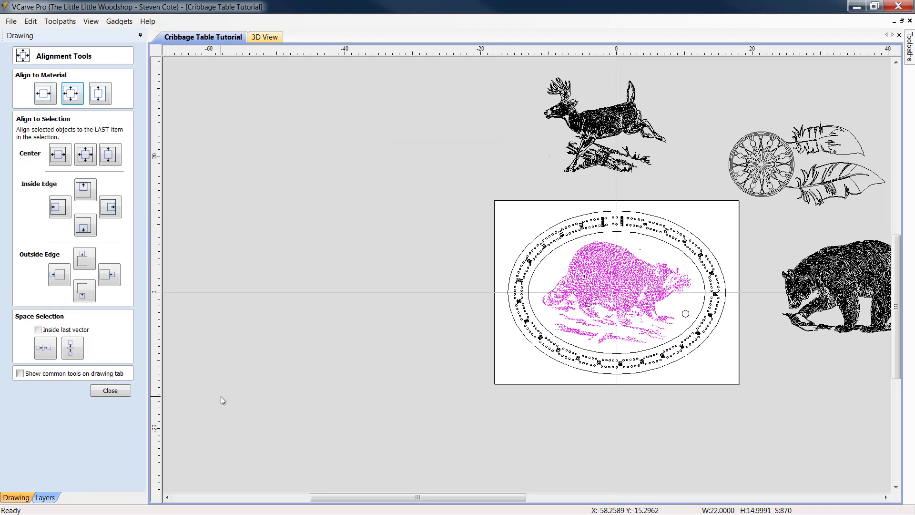
{"action": "left_click", "coordinate": [109, 391]}
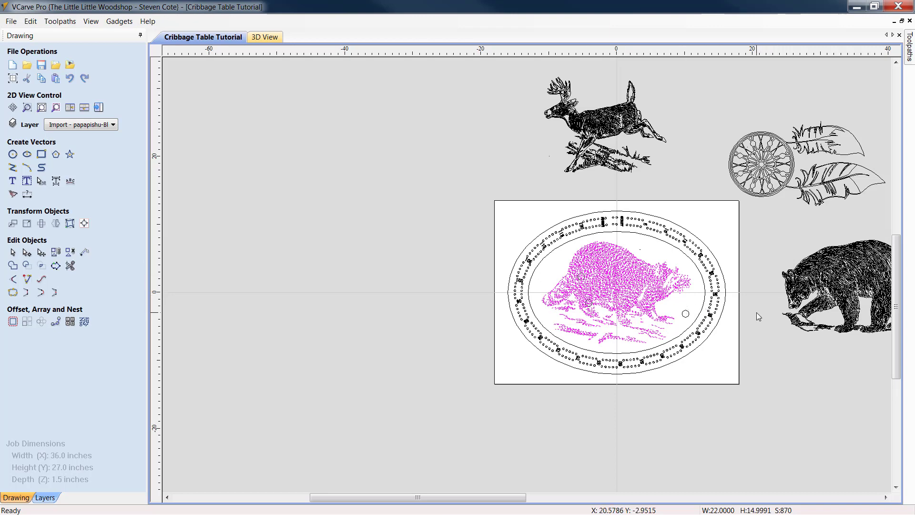
{"action": "scroll", "coordinate": [753, 314], "scroll_direction": "up", "scroll_amount": 2}
{"action": "scroll", "coordinate": [723, 338], "scroll_direction": "down", "scroll_amount": 1}
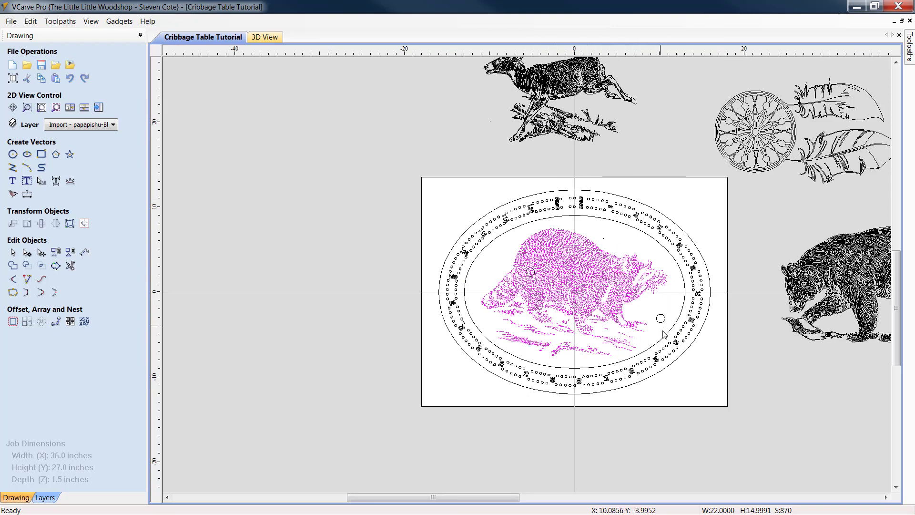
{"action": "scroll", "coordinate": [663, 333], "scroll_direction": "up", "scroll_amount": 3}
{"action": "scroll", "coordinate": [294, 302], "scroll_direction": "up", "scroll_amount": 2}
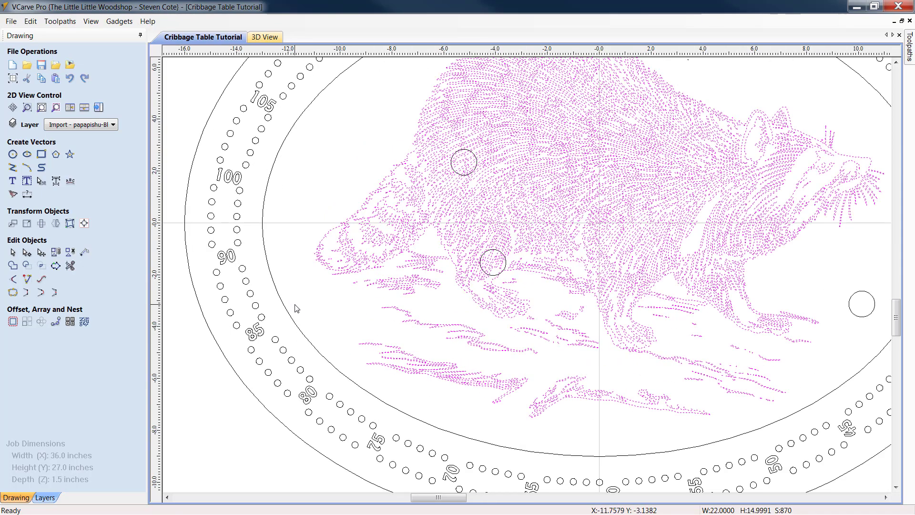
Step: Examine how the centered raccoon artwork sits against the small circles and the inner oval, with the artwork deselected for a clear view
{"action": "scroll", "coordinate": [472, 345], "scroll_direction": "up", "scroll_amount": 1}
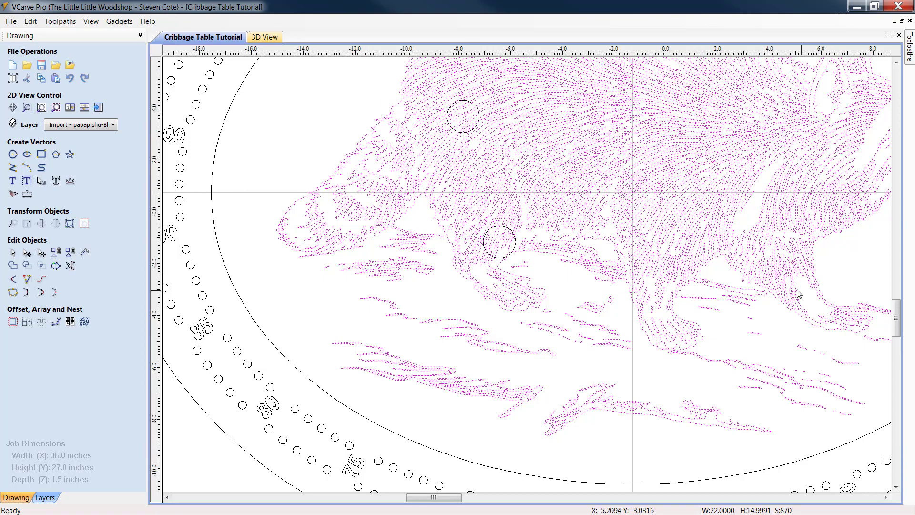
{"action": "scroll", "coordinate": [705, 292], "scroll_direction": "down", "scroll_amount": 5}
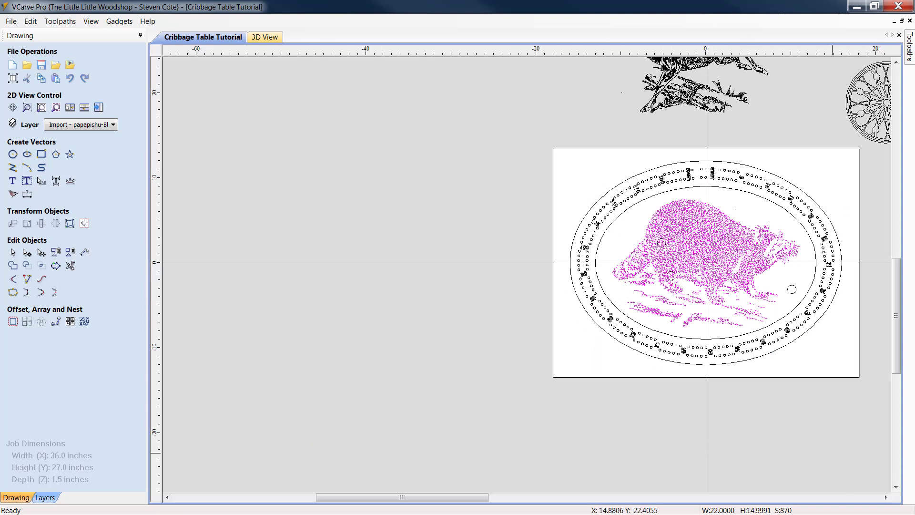
{"action": "left_click", "coordinate": [885, 497]}
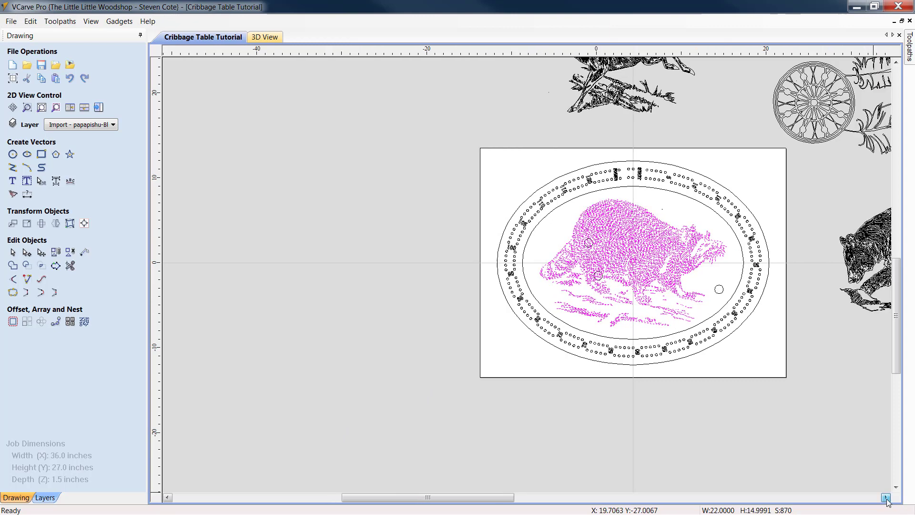
{"action": "left_click", "coordinate": [886, 498]}
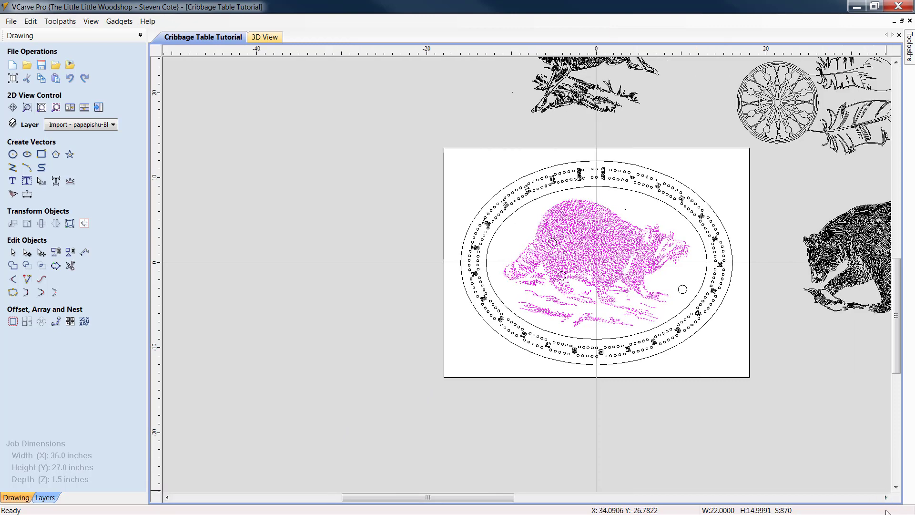
{"action": "left_click", "coordinate": [885, 497]}
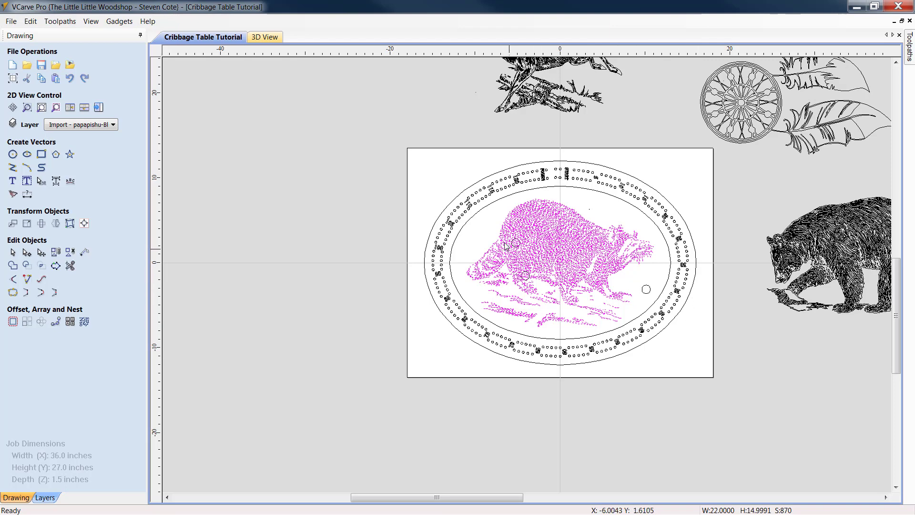
{"action": "left_click", "coordinate": [660, 283]}
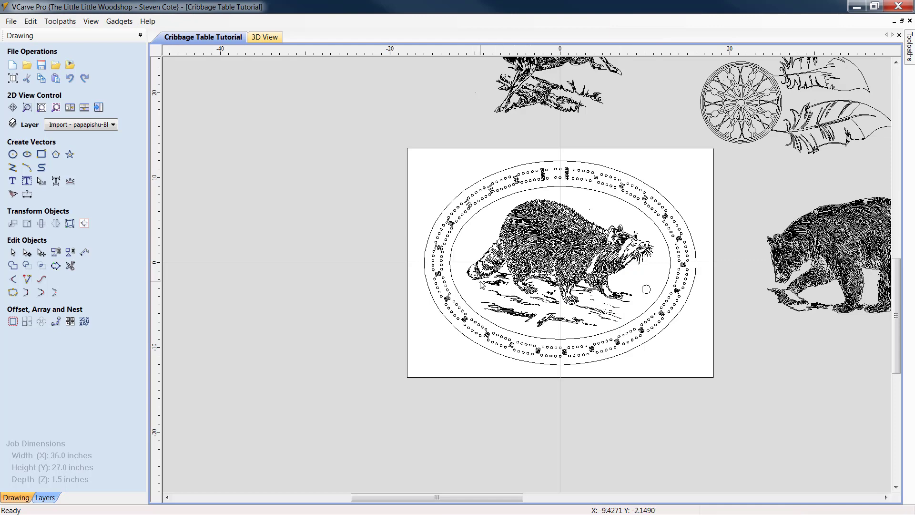
{"action": "scroll", "coordinate": [482, 286], "scroll_direction": "up", "scroll_amount": 4}
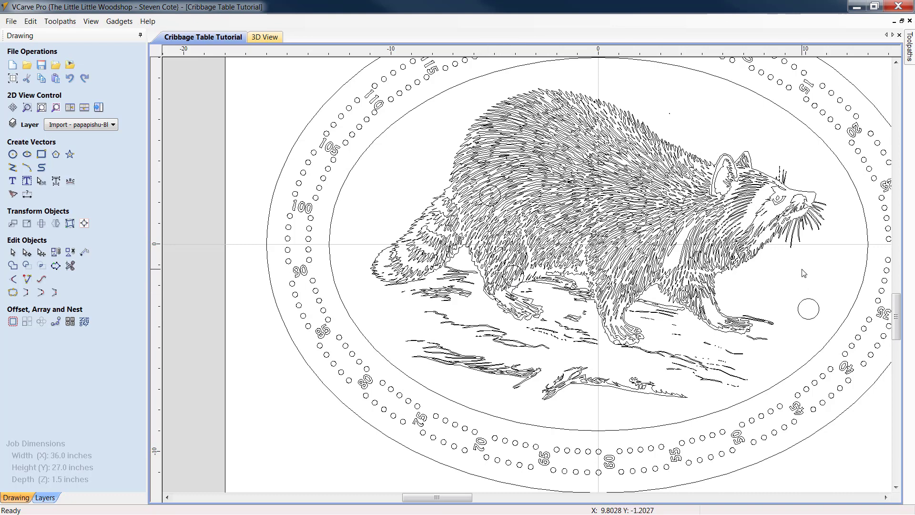
{"action": "scroll", "coordinate": [804, 272], "scroll_direction": "down", "scroll_amount": 4}
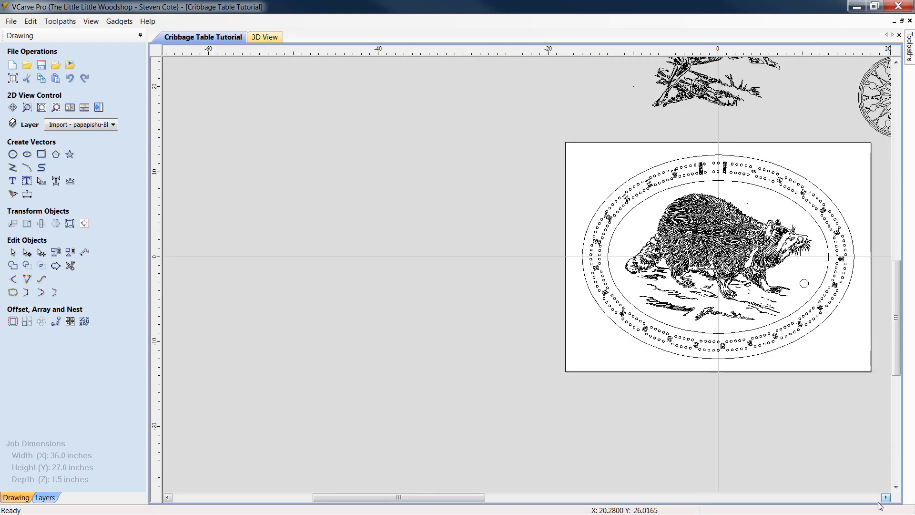
Step: Undo the centering of the raccoon artwork on the material
{"action": "left_click", "coordinate": [885, 497]}
{"action": "scroll", "coordinate": [887, 304], "scroll_direction": "down", "scroll_amount": 2}
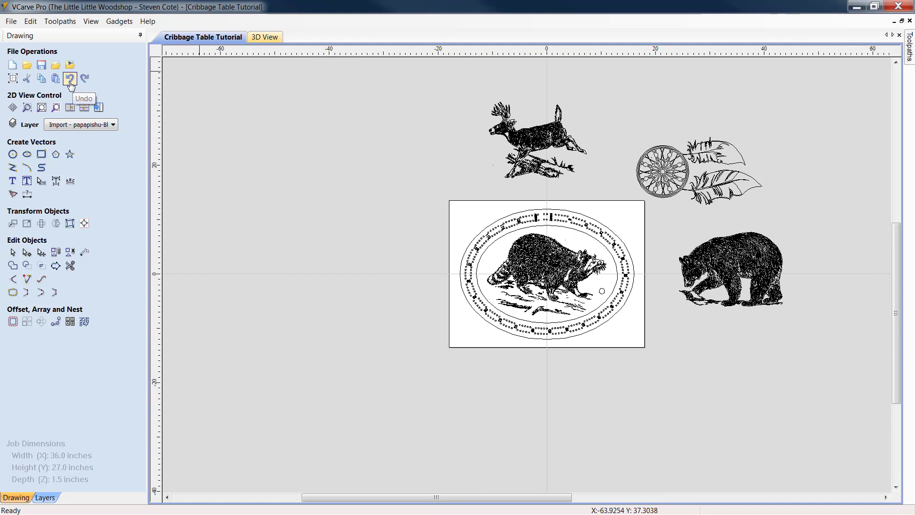
{"action": "left_click", "coordinate": [70, 78]}
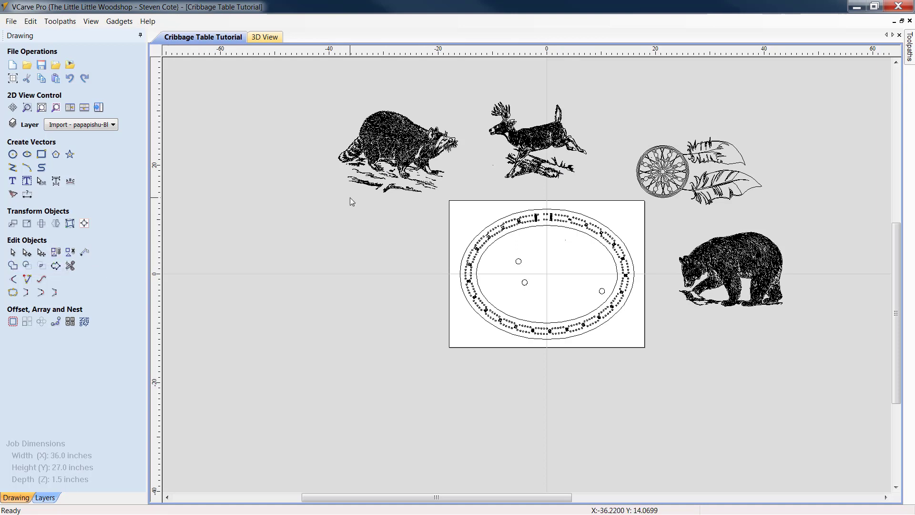
Step: Center the whole deer artwork on the material both horizontally and vertically, and inspect it around the small circles
{"action": "left_click_drag", "start_coordinate": [612, 182], "coordinate": [466, 86]}
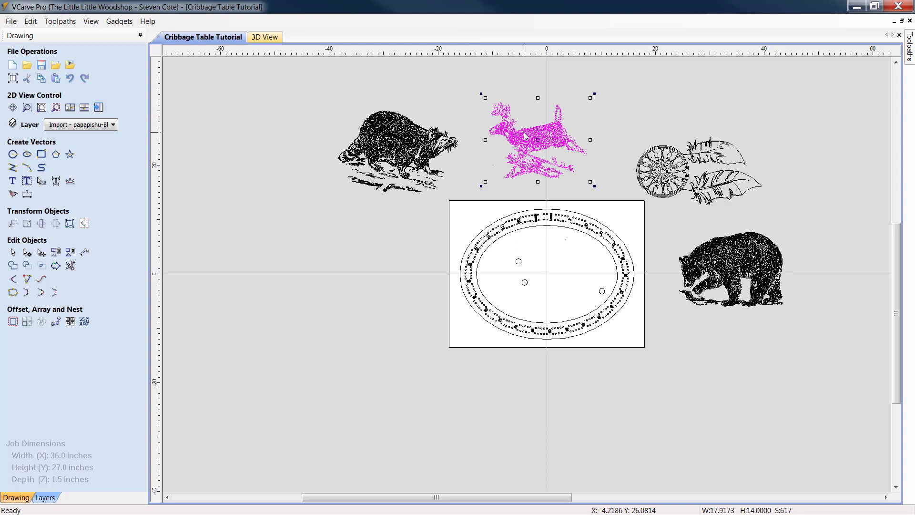
{"action": "left_click", "coordinate": [84, 223]}
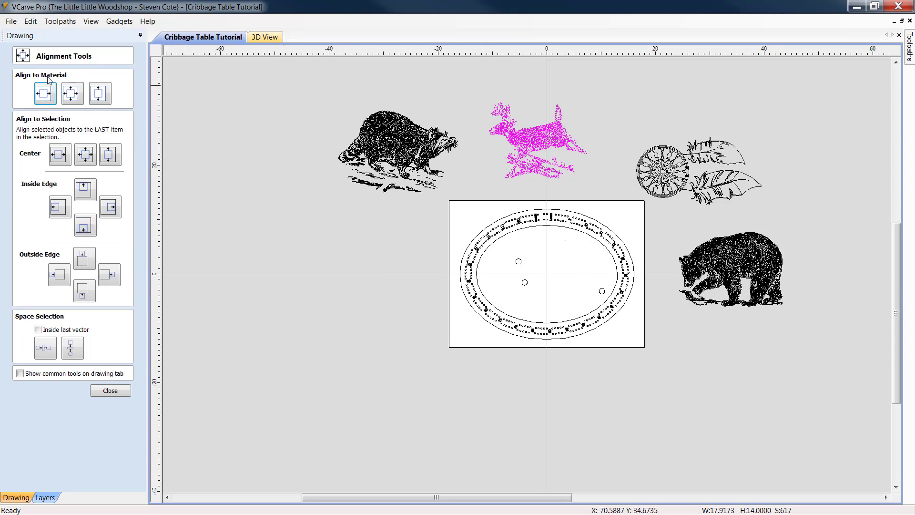
{"action": "left_click", "coordinate": [72, 94]}
{"action": "left_click", "coordinate": [110, 391]}
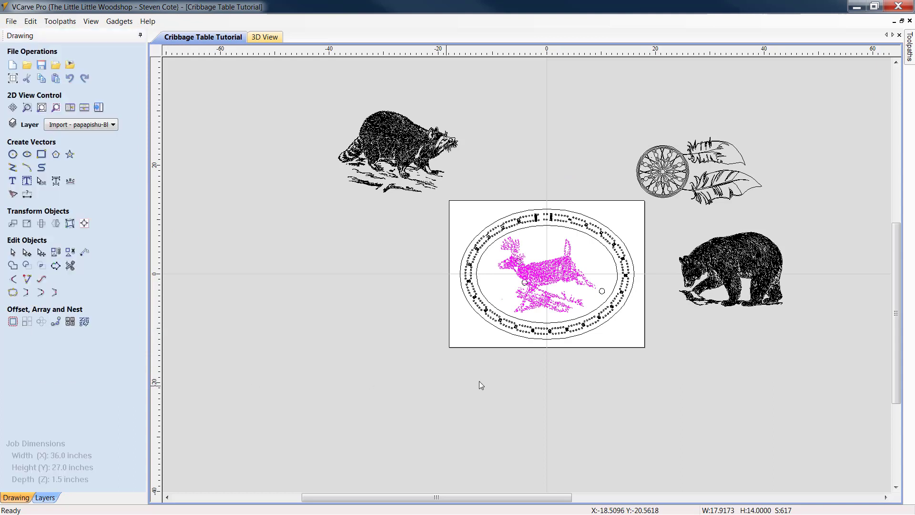
{"action": "left_click", "coordinate": [594, 276]}
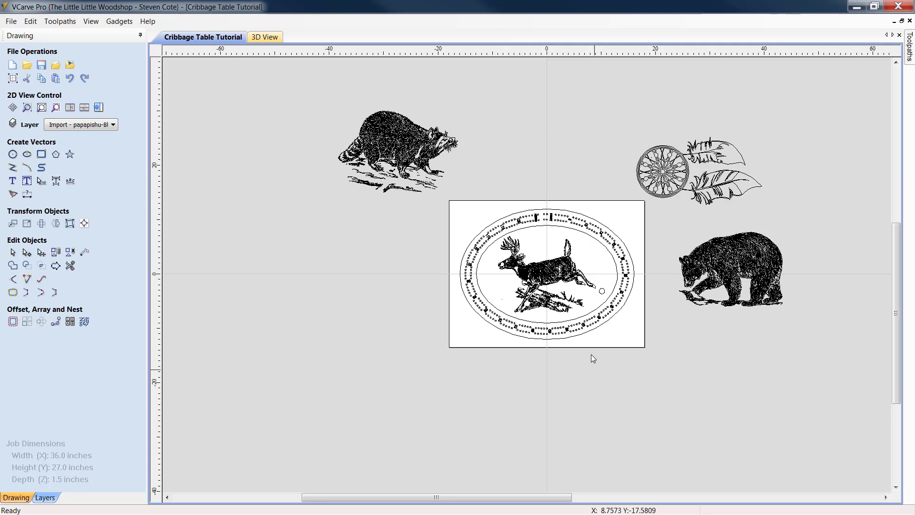
{"action": "scroll", "coordinate": [592, 334], "scroll_direction": "up", "scroll_amount": 4}
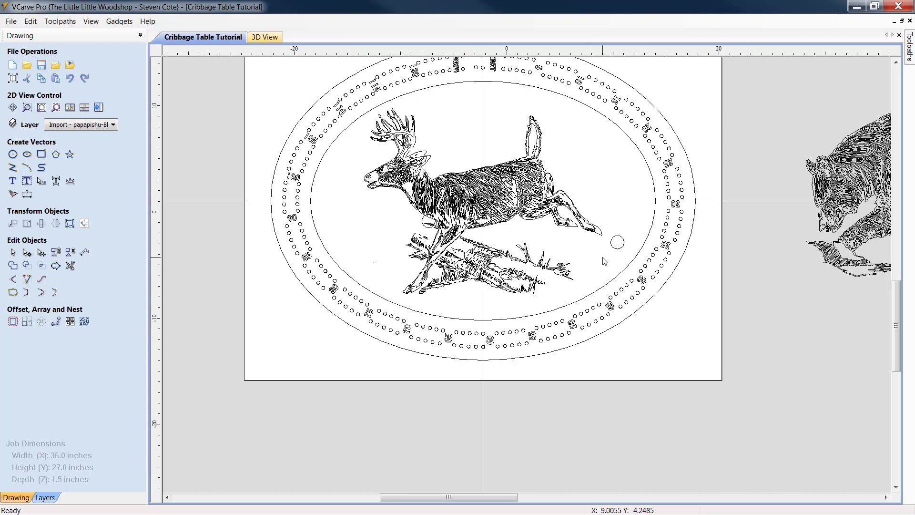
Step: Undo the centering of the deer artwork on the material
{"action": "scroll", "coordinate": [604, 261], "scroll_direction": "down", "scroll_amount": 2}
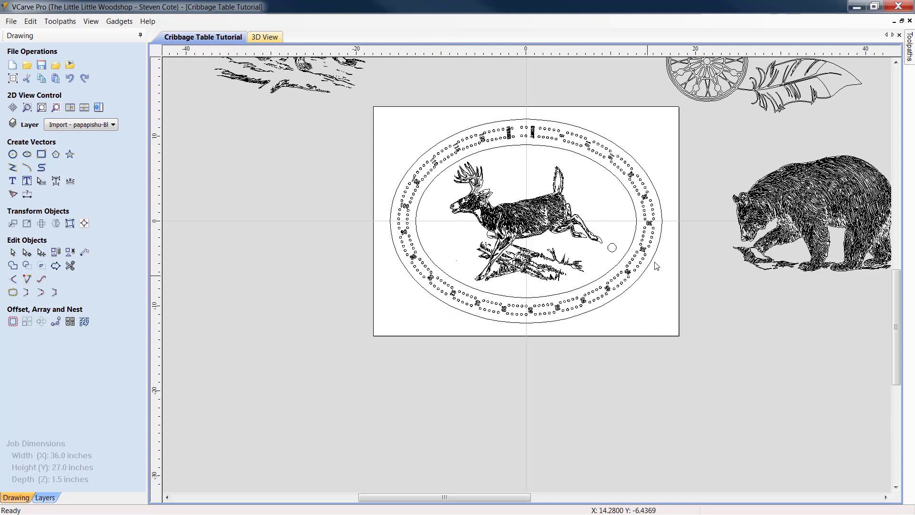
{"action": "left_click", "coordinate": [70, 79]}
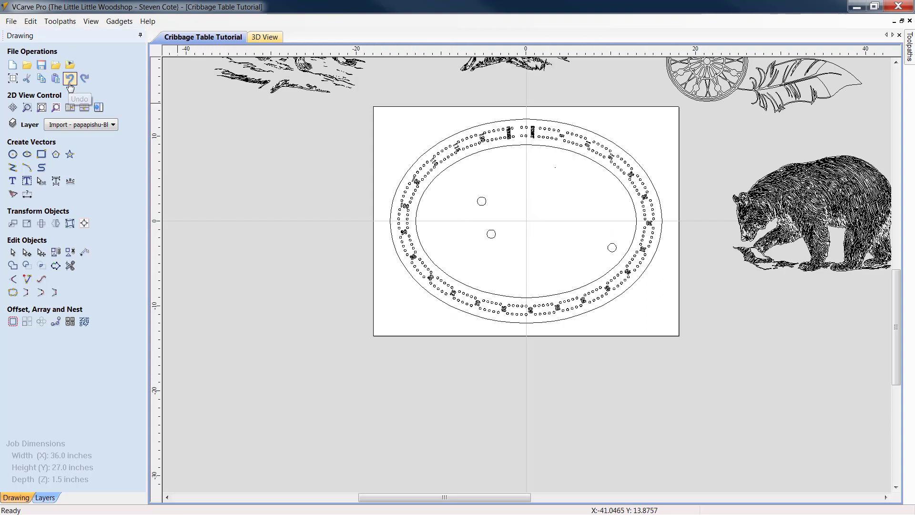